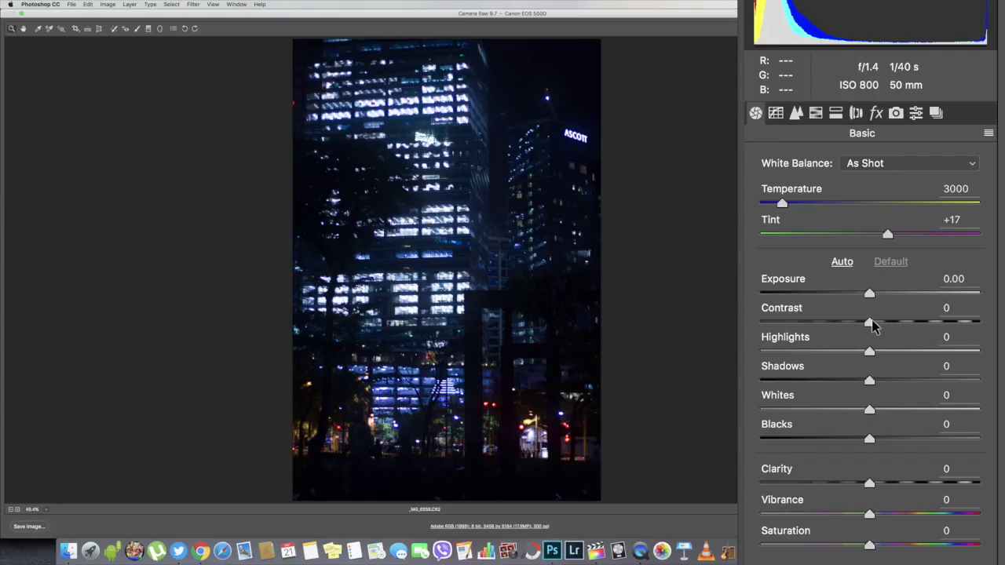
Pull Highlights down to -100 and set Shadows to +100
drag(873, 326, 760, 351)
drag(870, 380, 898, 382)
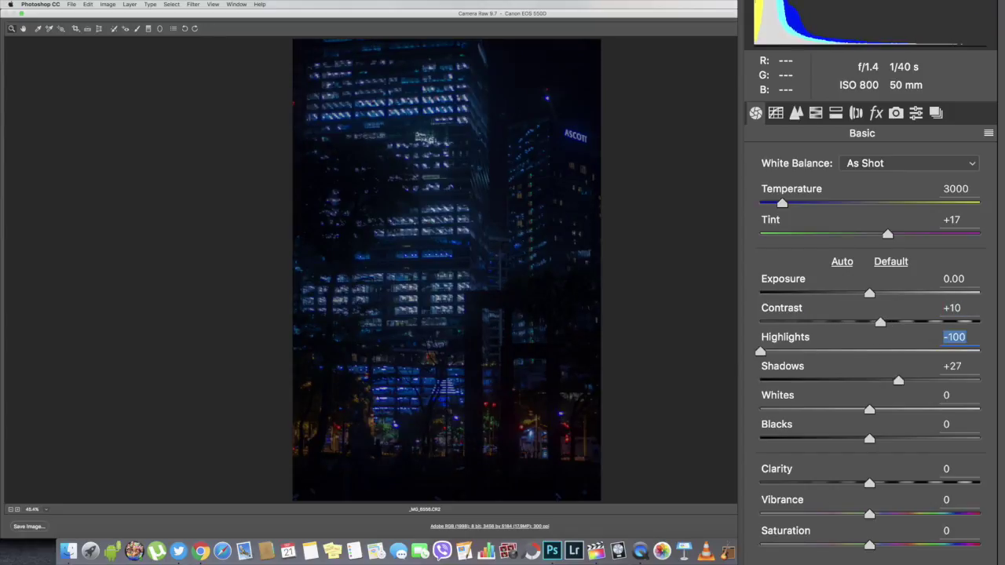
key(Tab)
text(100)
key(Return)
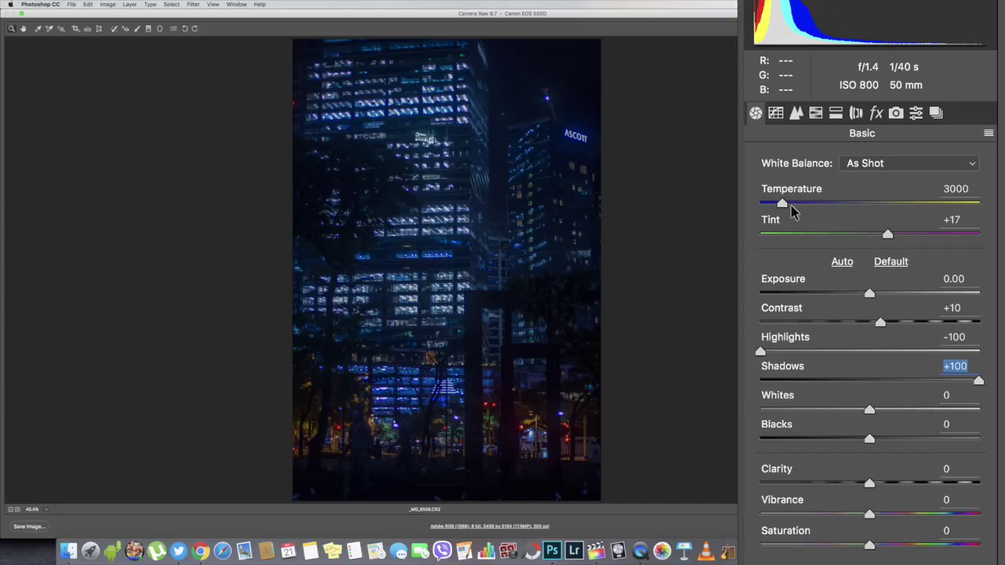
Set Whites +43, Clarity +29, Vibrance +10, Saturation -24 and Temperature 3950
drag(785, 204, 805, 221)
drag(868, 411, 916, 409)
mouse_move(872, 438)
mouse_down()
mouse_move(834, 442)
mouse_move(876, 439)
mouse_move(868, 442)
mouse_up()
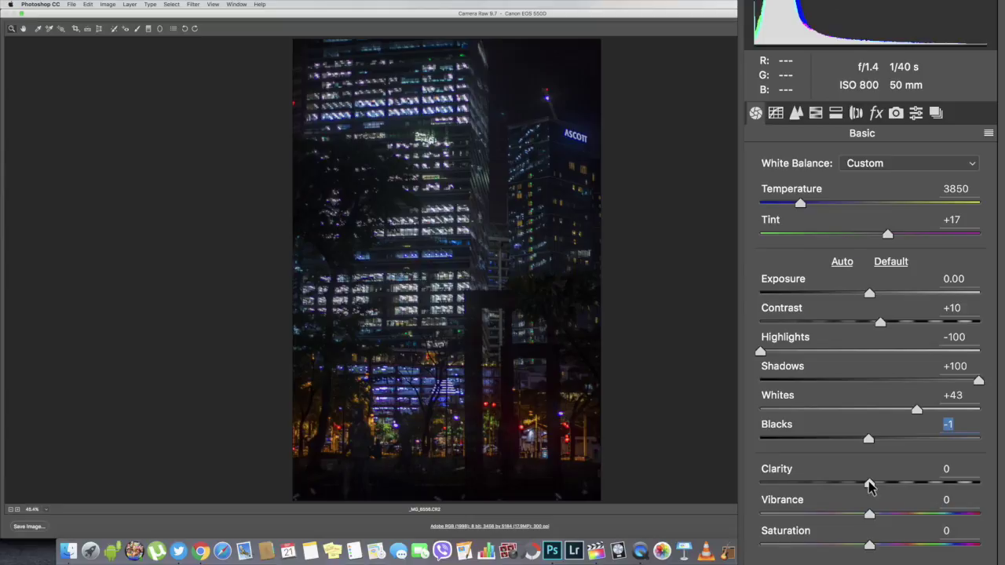
drag(868, 482, 899, 482)
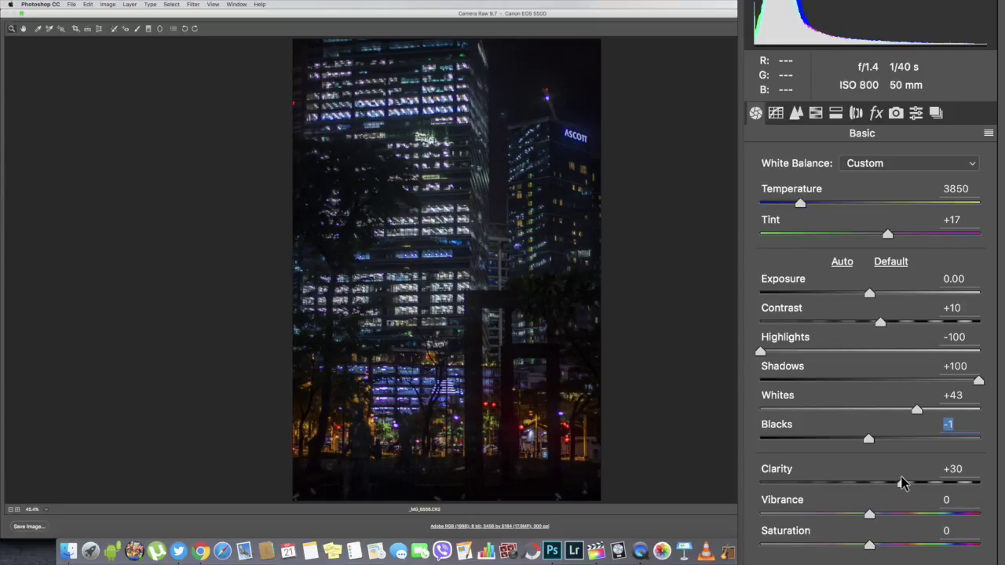
drag(901, 482, 900, 483)
drag(870, 514, 847, 549)
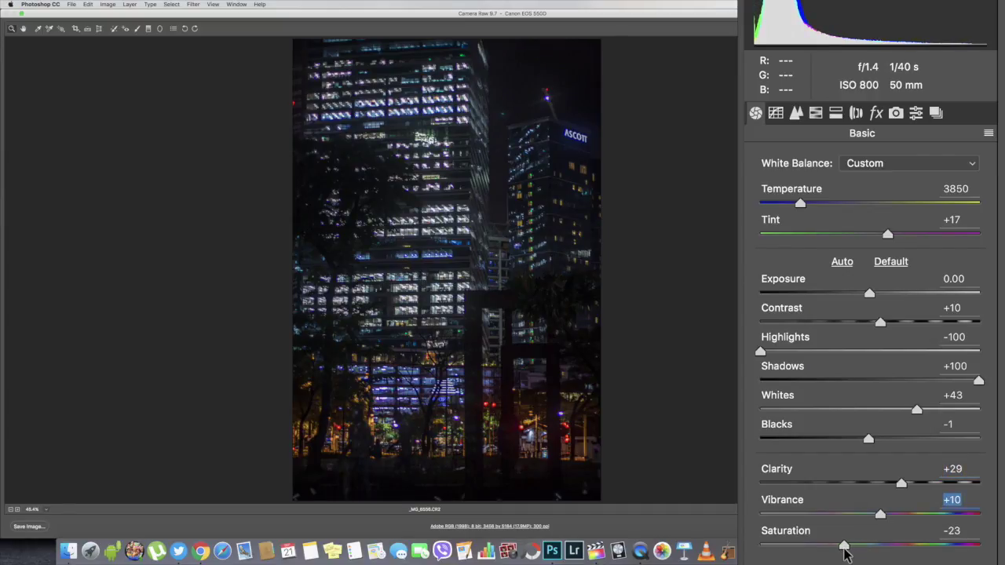
drag(842, 551, 844, 551)
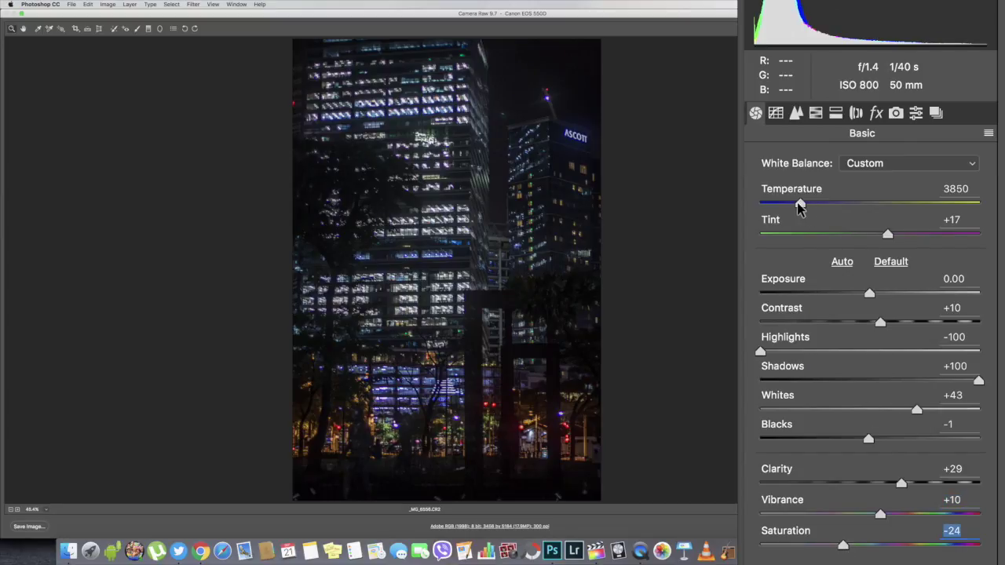
drag(800, 204, 802, 204)
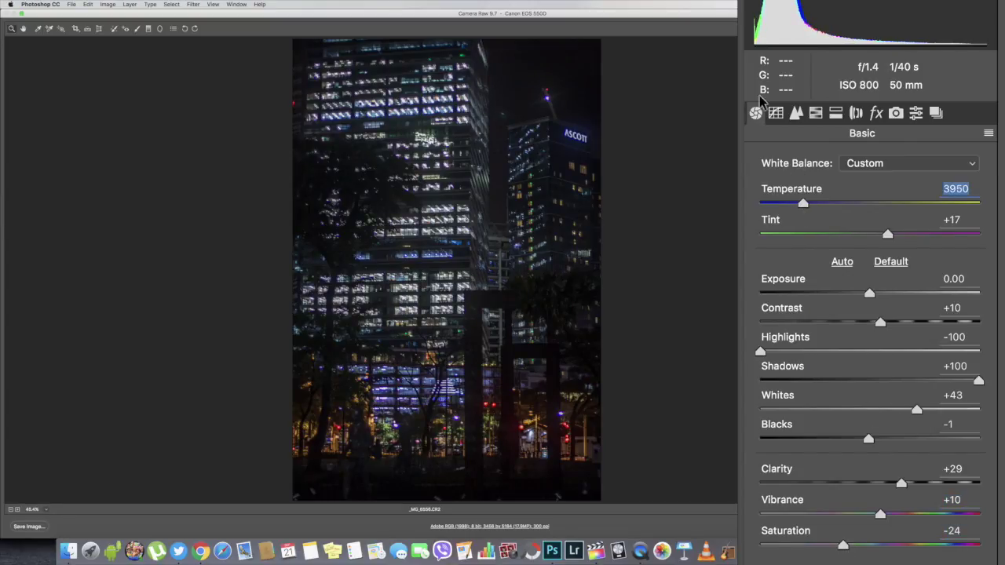
In HSL, shift the Aquas hue to -25, Purples to -95 and Reds to +51
click(814, 114)
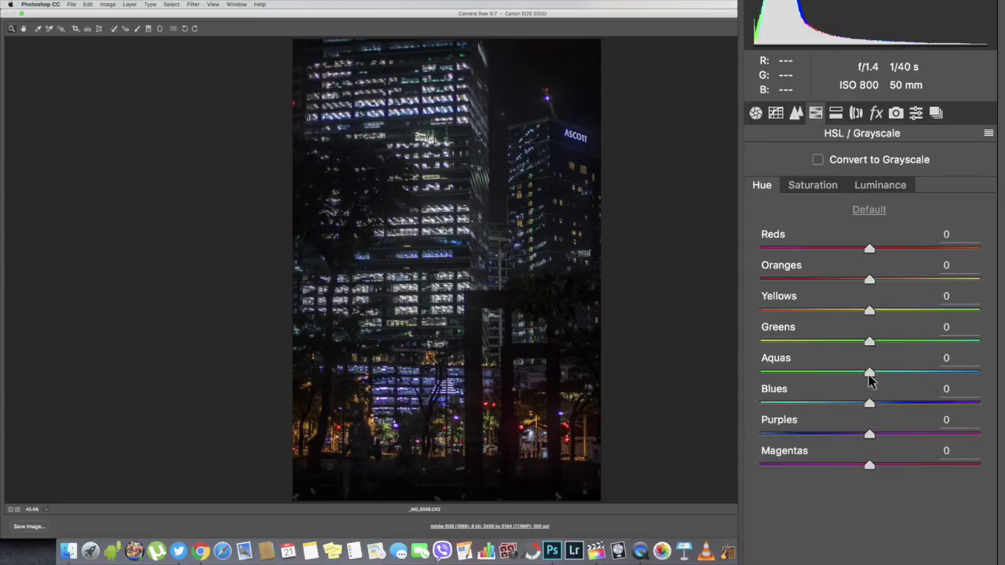
drag(869, 375, 766, 429)
drag(869, 248, 799, 253)
Shape the RGB point curve: black point output 28, plus shadow, midtone and highlight points
click(775, 113)
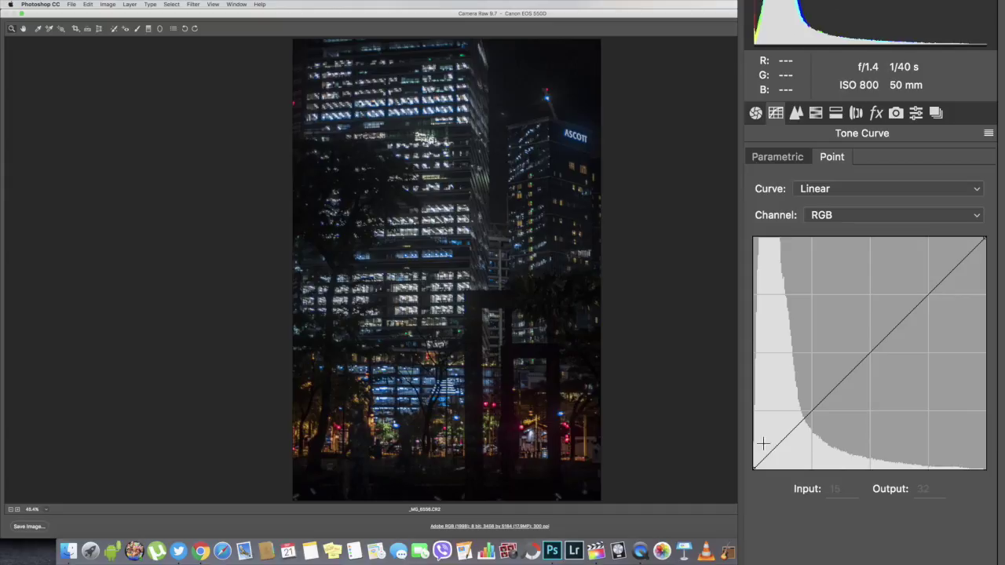
drag(756, 467, 752, 438)
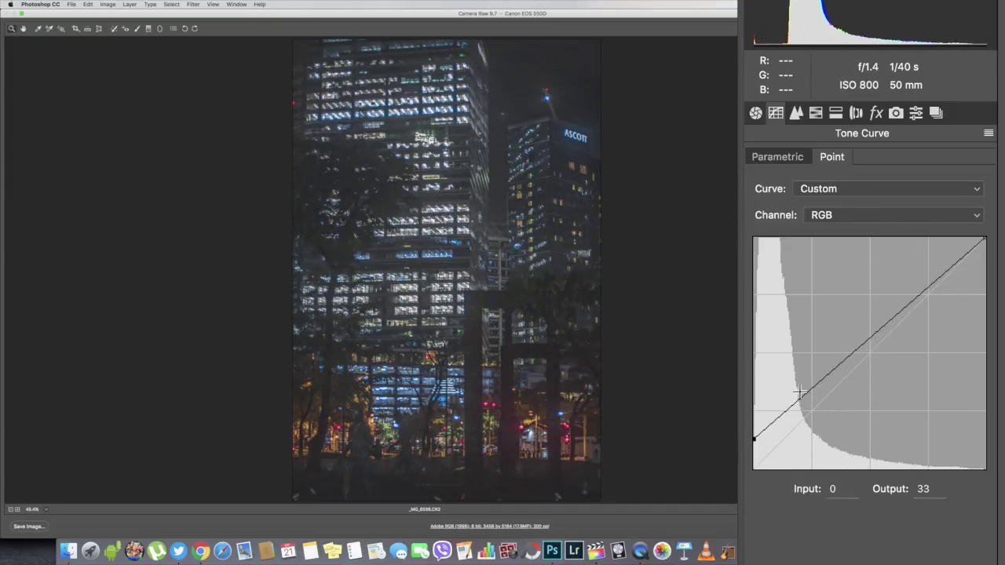
drag(809, 387, 778, 438)
drag(872, 363, 863, 331)
drag(930, 271, 929, 288)
drag(755, 443, 754, 443)
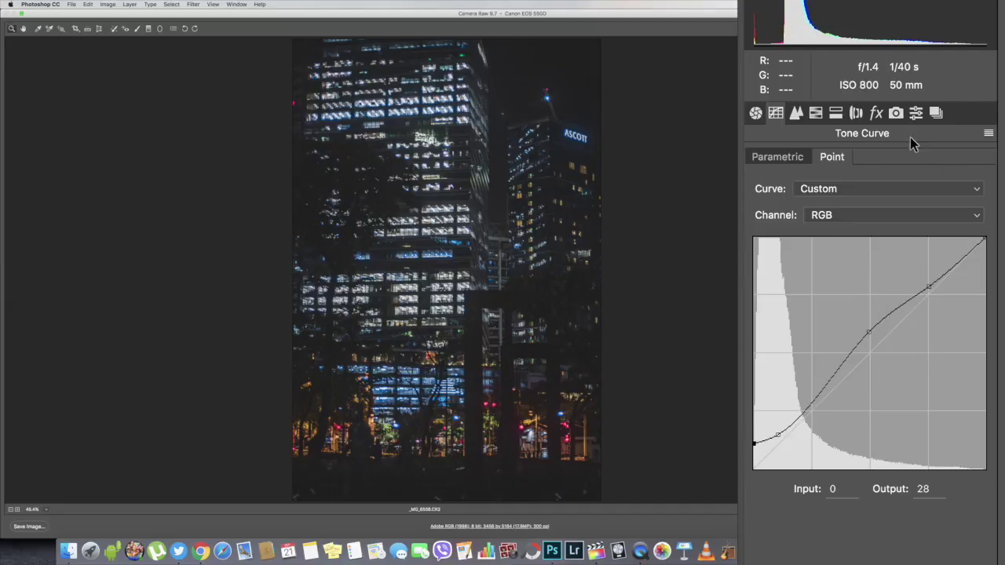
click(834, 212)
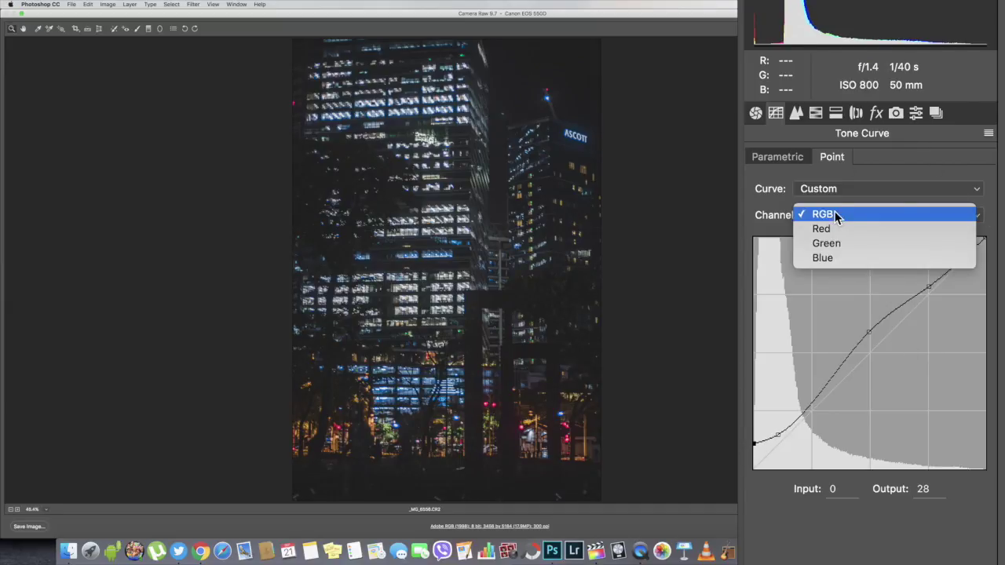
click(917, 118)
click(897, 113)
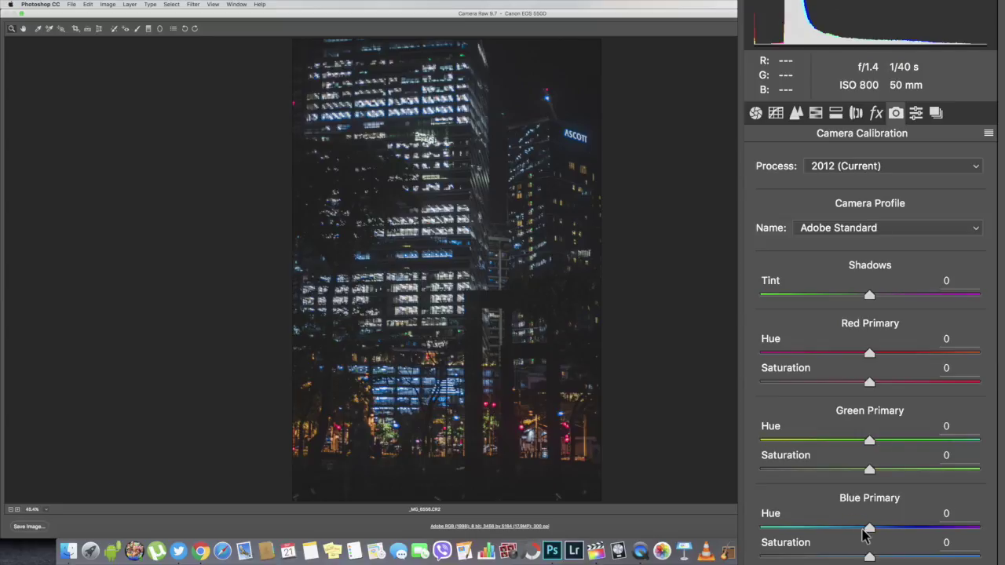
Set calibration hues to Blue -94, Green +97 and Red -43, with Red saturation +18
drag(869, 527, 767, 529)
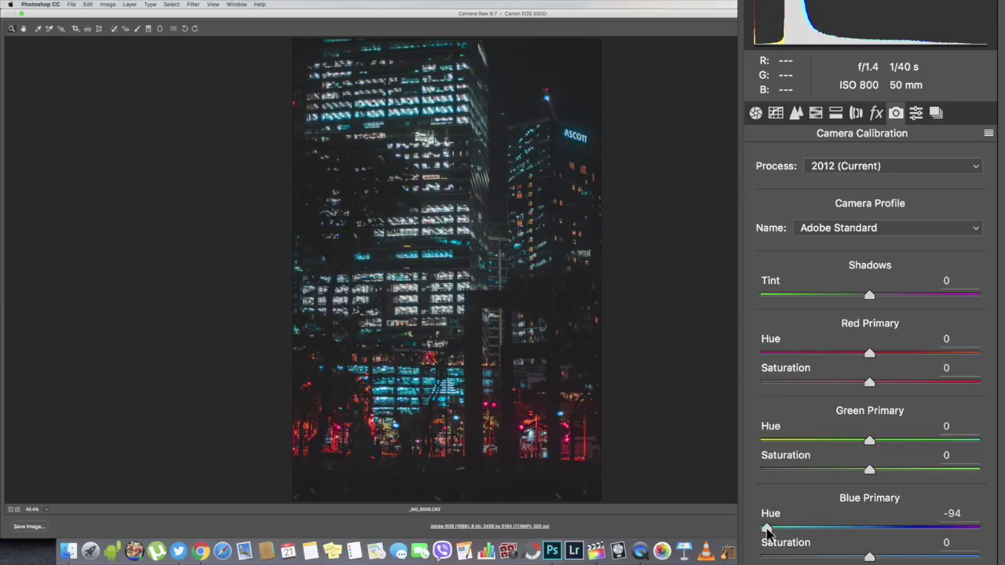
click(767, 529)
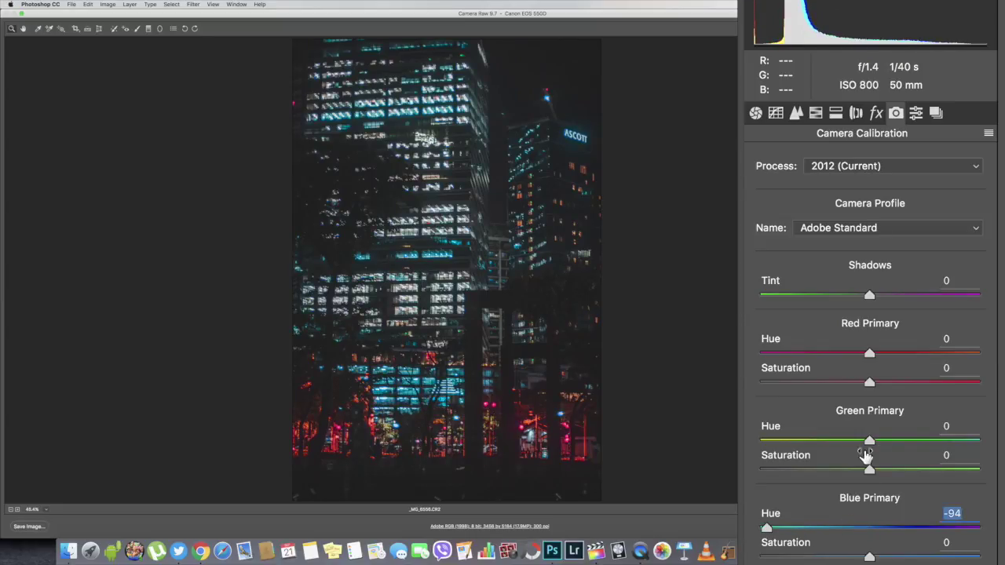
click(976, 442)
drag(869, 354, 822, 352)
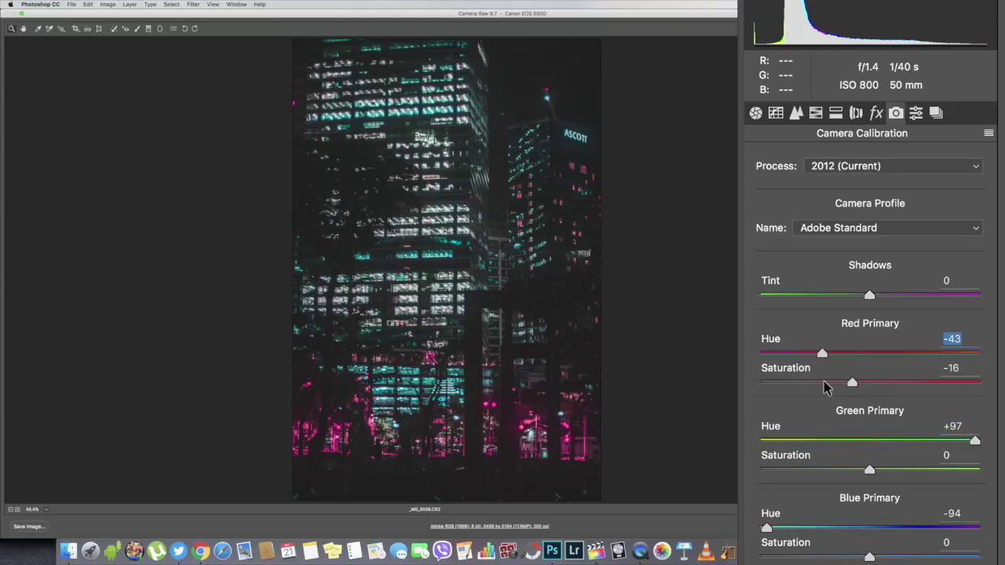
drag(852, 382, 889, 382)
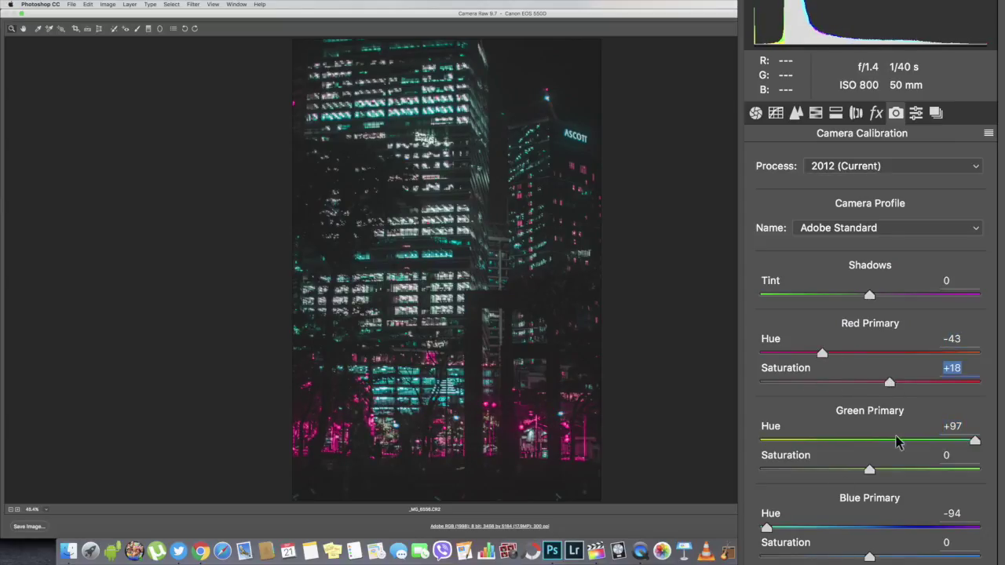
click(865, 113)
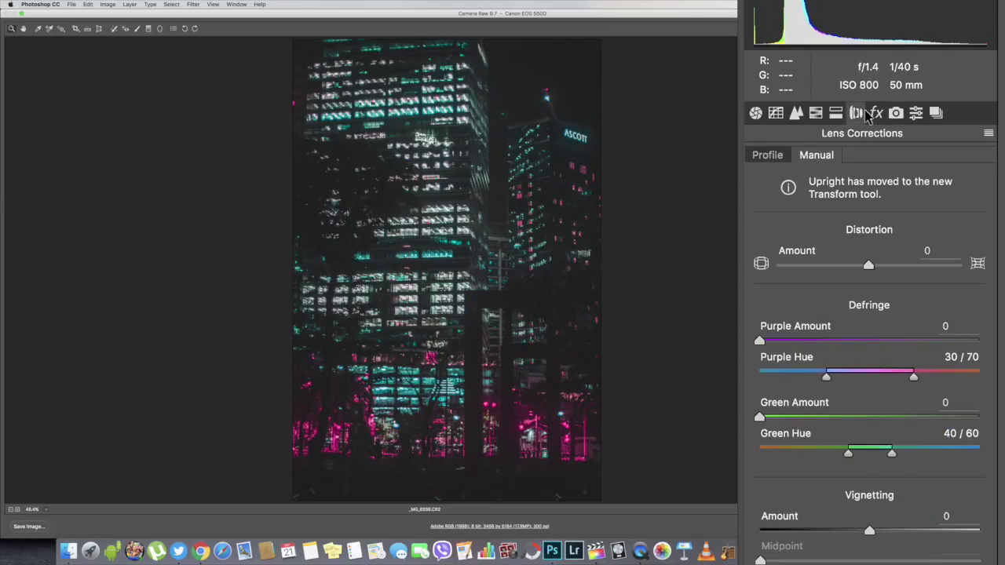
Split-tone highlights at hue 290, saturation 25 and shadows at hue 122, saturation 5
click(835, 114)
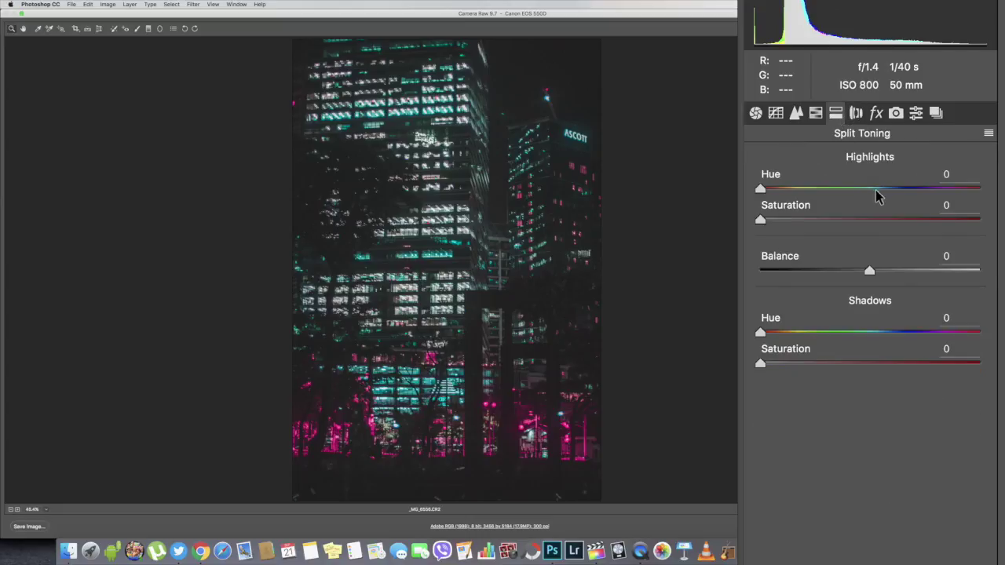
click(931, 190)
drag(760, 220, 820, 223)
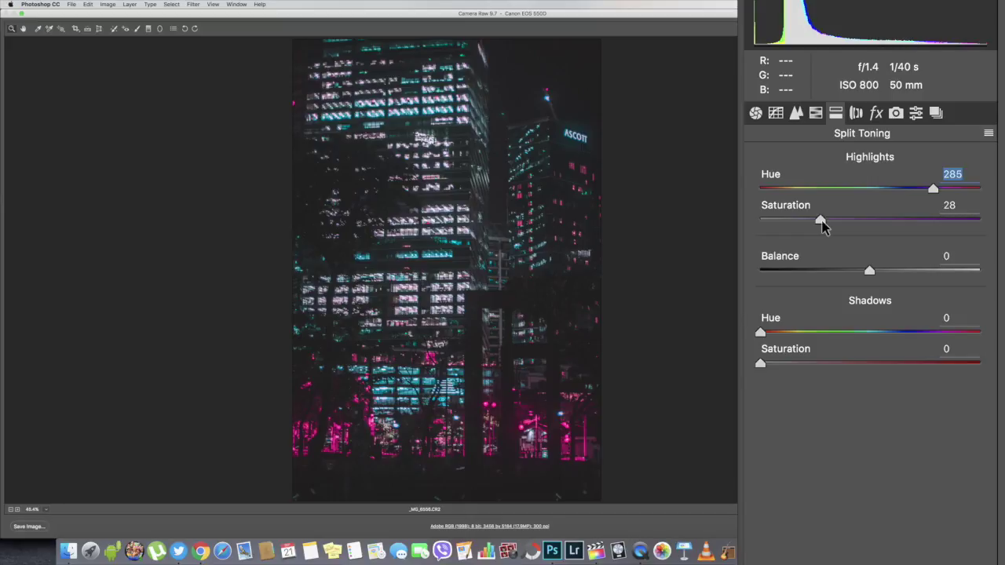
drag(822, 225, 817, 227)
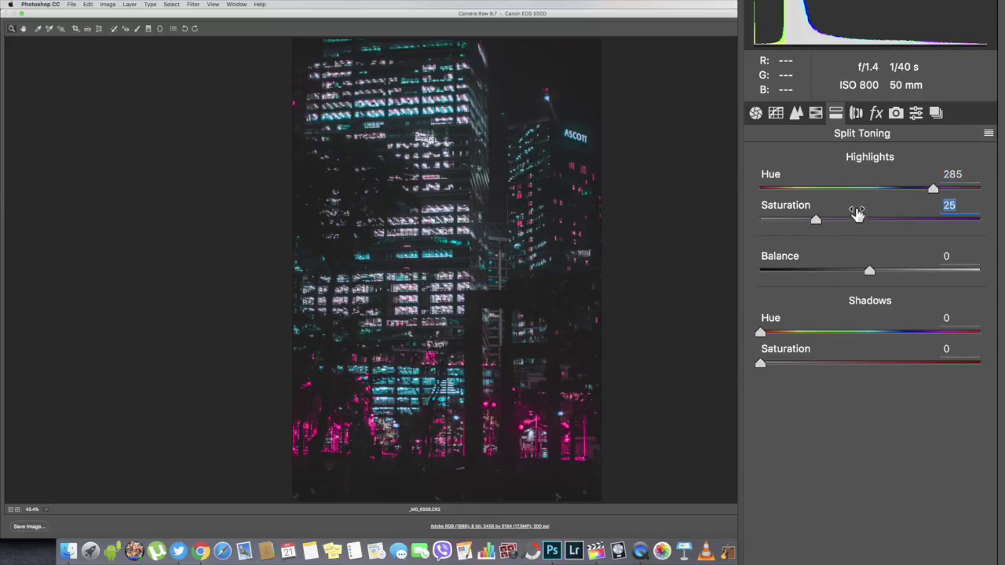
drag(931, 189, 834, 193)
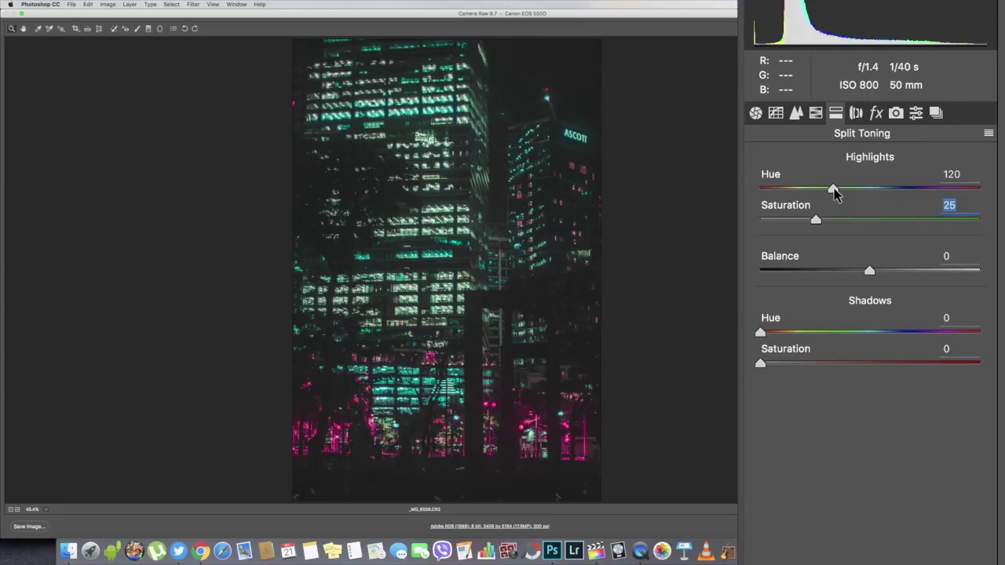
drag(835, 193, 937, 193)
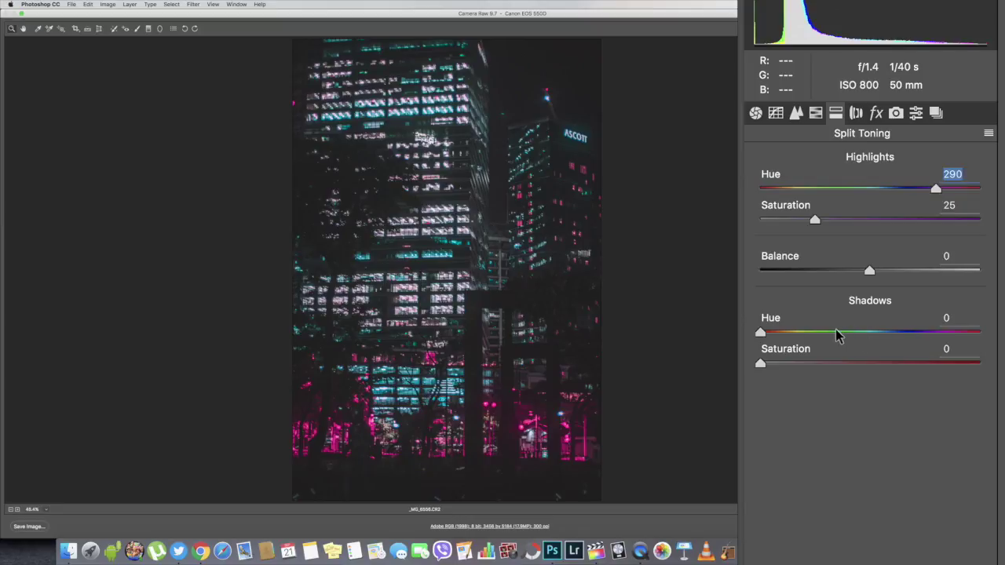
click(812, 333)
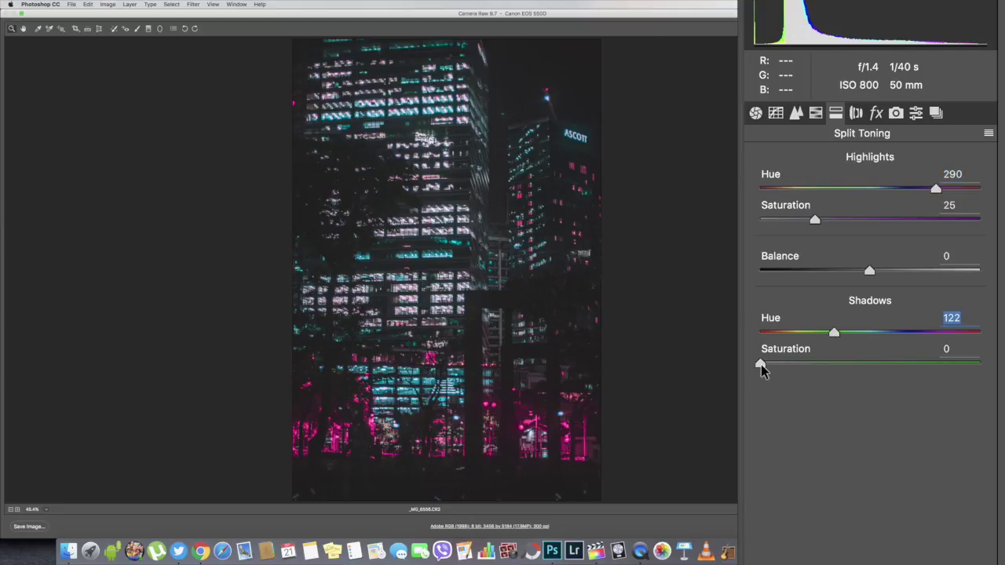
drag(759, 364, 773, 366)
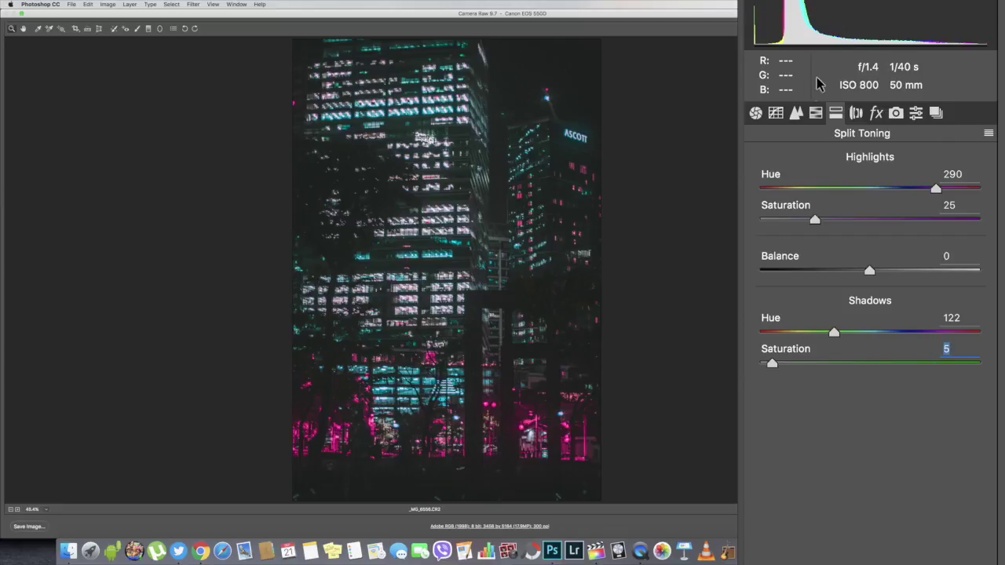
Try a higher Whites value, then undo it to keep Whites at +43
click(763, 114)
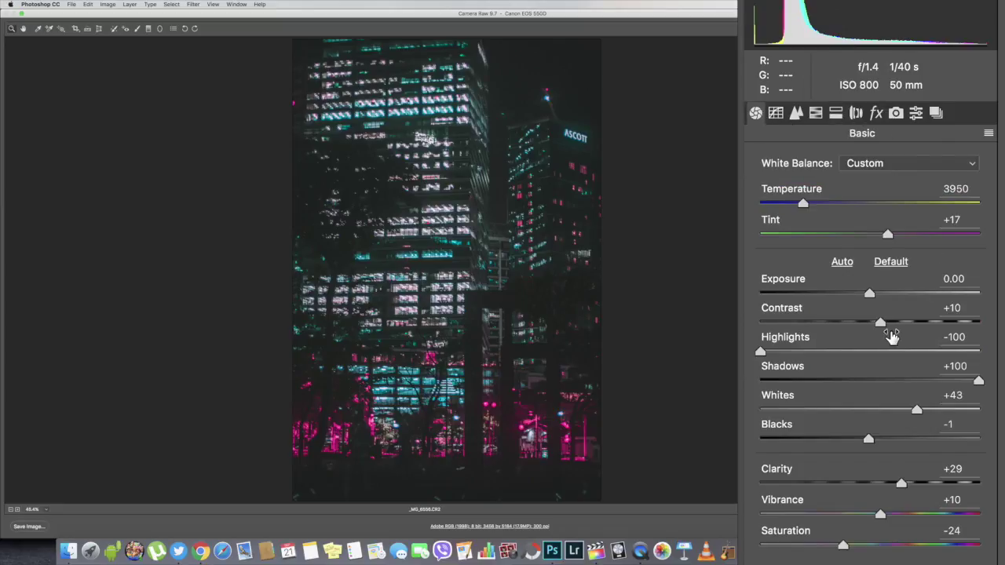
drag(912, 413, 984, 411)
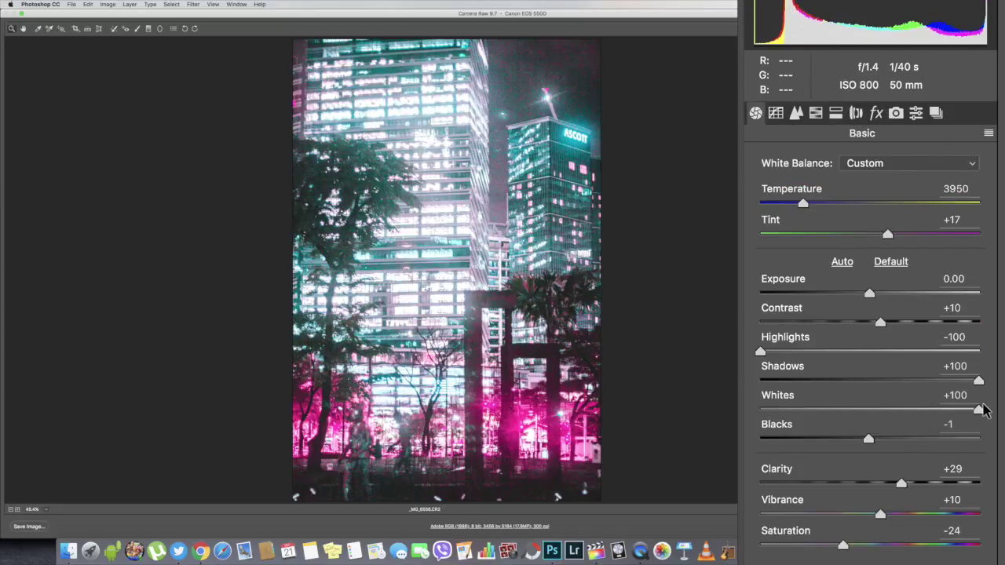
key(super+z)
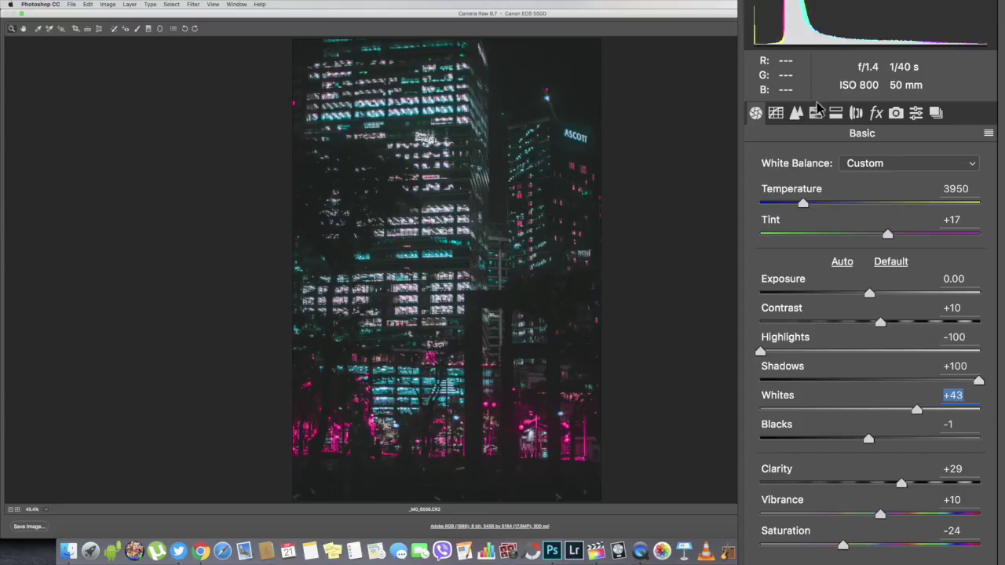
Set sharpening Masking to 100 and Luminance noise reduction to 25 in Detail
click(816, 114)
click(794, 114)
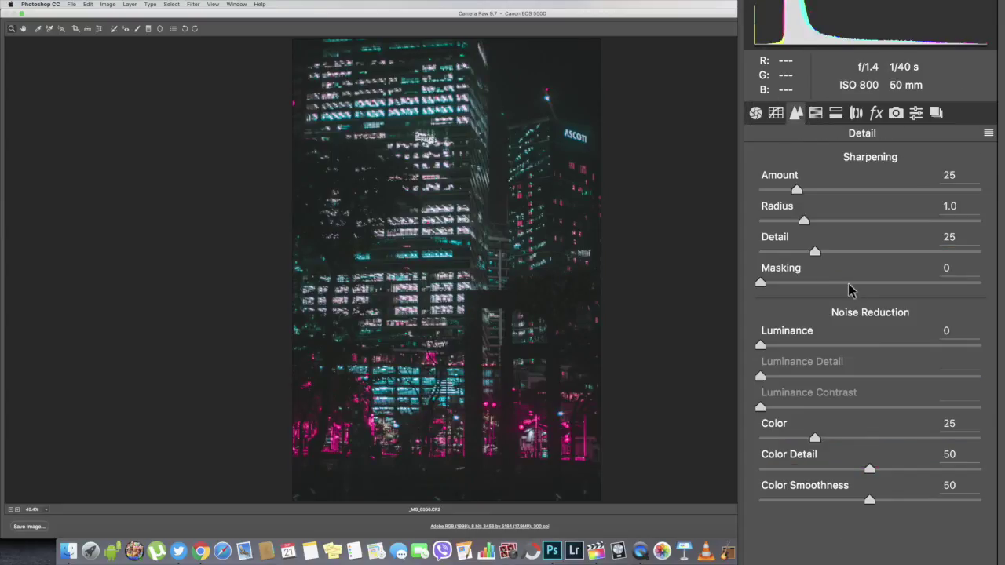
drag(822, 284, 981, 282)
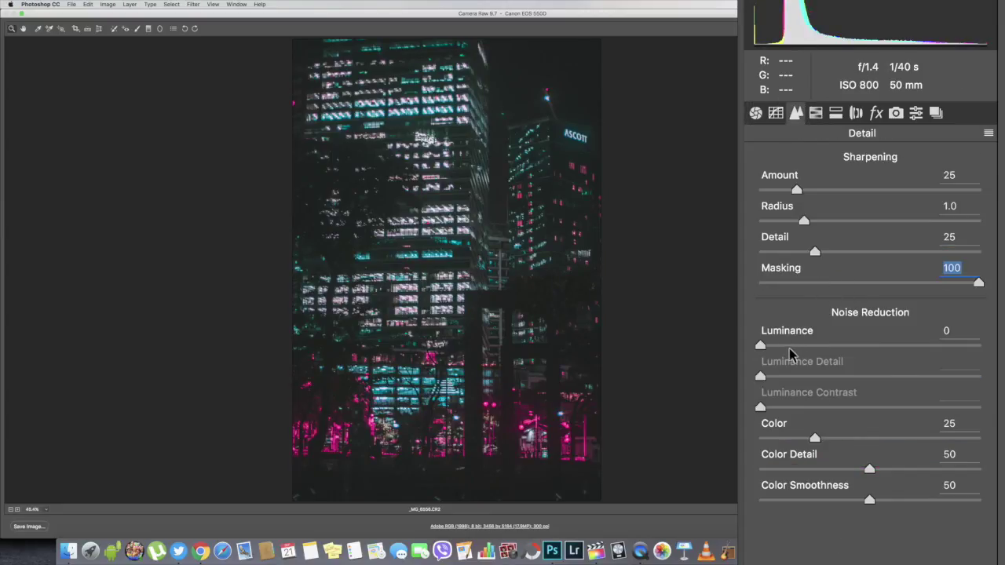
drag(762, 345, 819, 352)
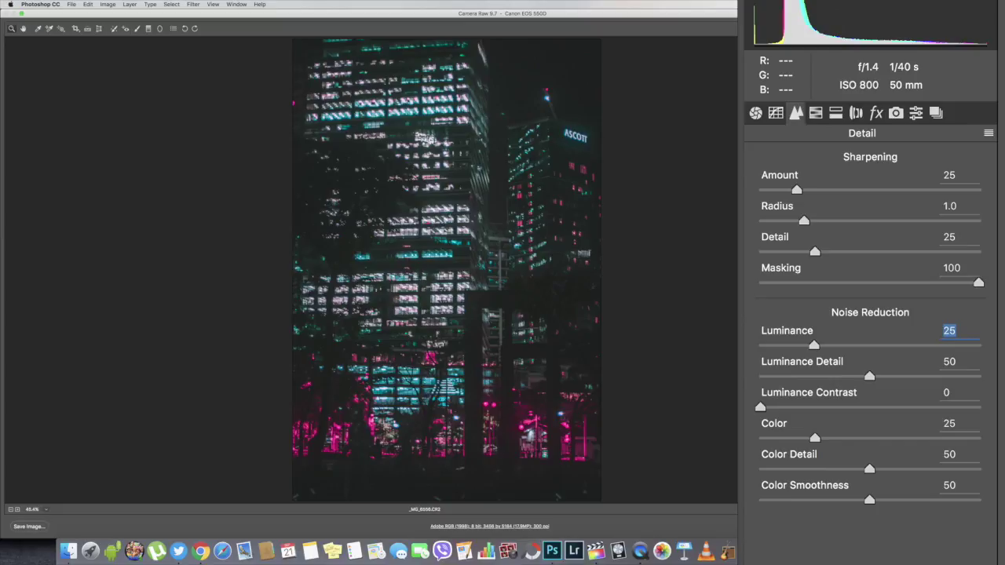
Try another Red Primary hue in Camera Calibration, then restore it to -43
click(894, 114)
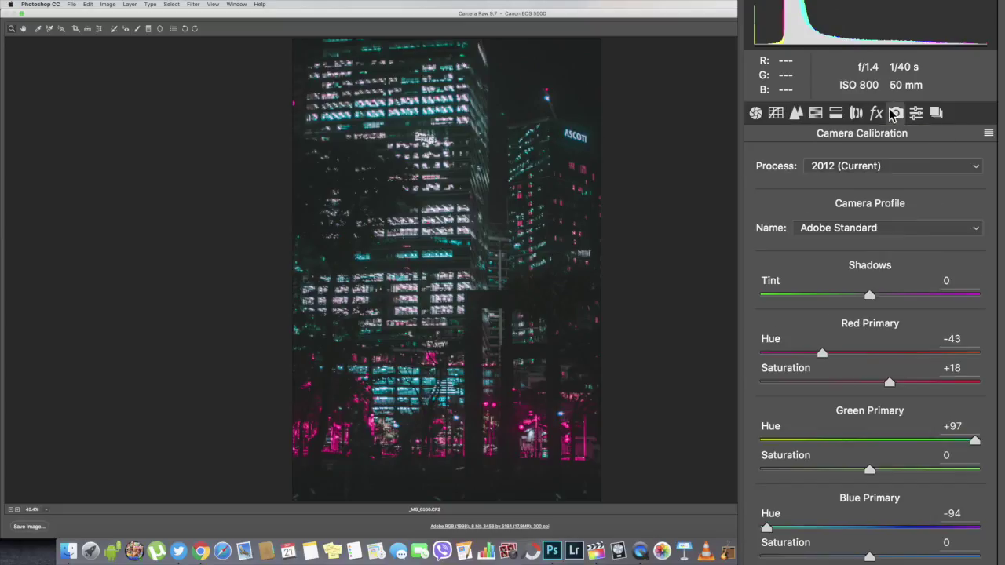
drag(825, 355, 760, 354)
click(952, 338)
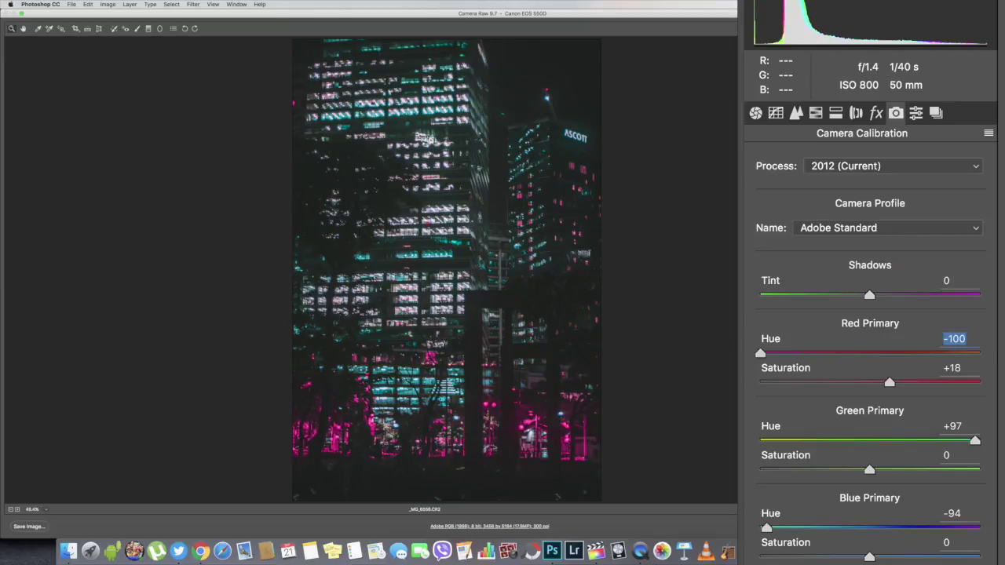
text(-43)
key(Return)
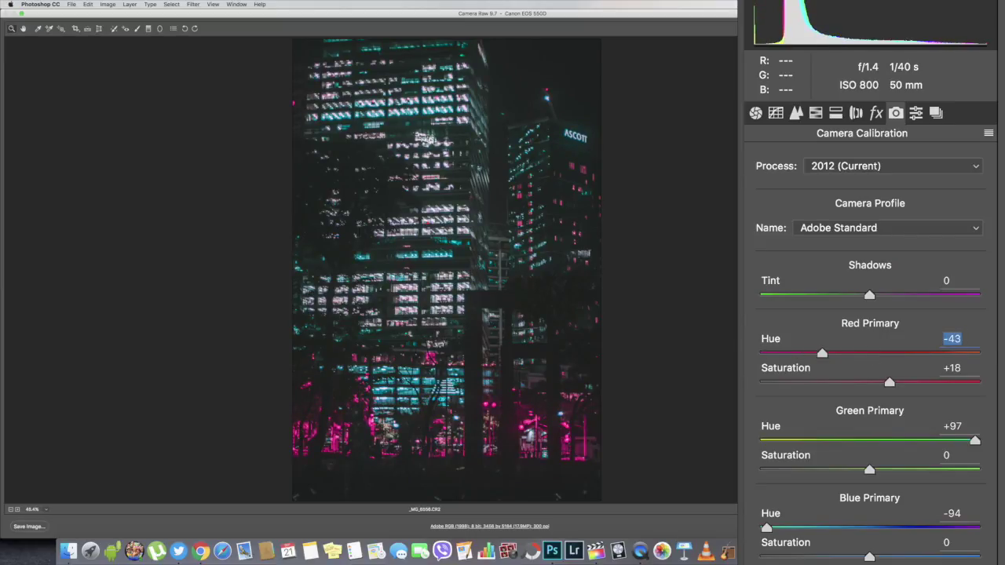